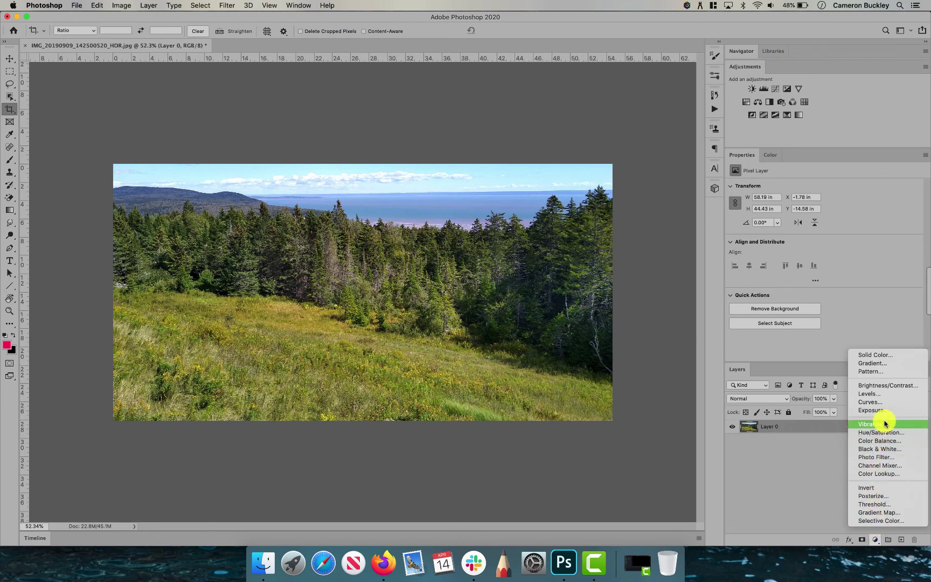
Step: Add a Black & White adjustment layer above Layer 0 and toggle its visibility to compare it with the colour photo
{"action": "left_click", "coordinate": [884, 451]}
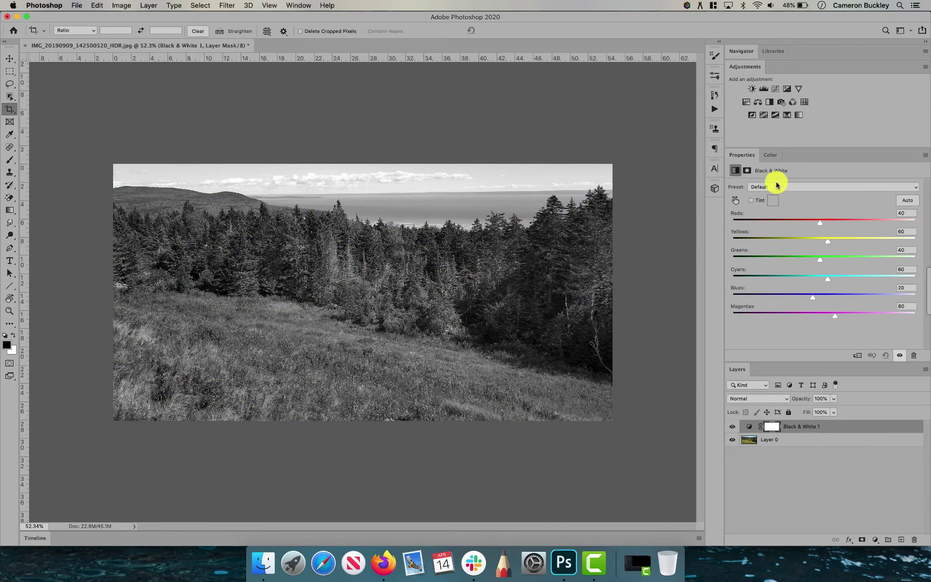
{"action": "left_click", "coordinate": [734, 428]}
{"action": "left_click", "coordinate": [734, 428]}
{"action": "left_click", "coordinate": [734, 428]}
{"action": "left_click", "coordinate": [734, 428]}
{"action": "left_click", "coordinate": [734, 428]}
{"action": "left_click", "coordinate": [733, 428]}
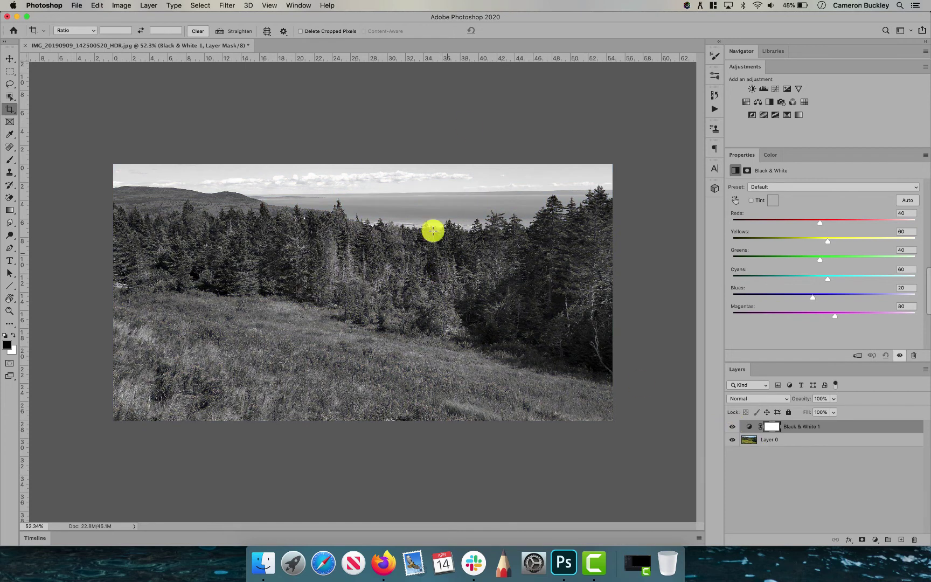
{"action": "scroll", "coordinate": [381, 212], "scroll_direction": "up", "scroll_amount": 1}
{"action": "scroll", "coordinate": [382, 212], "scroll_direction": "up", "scroll_amount": 3}
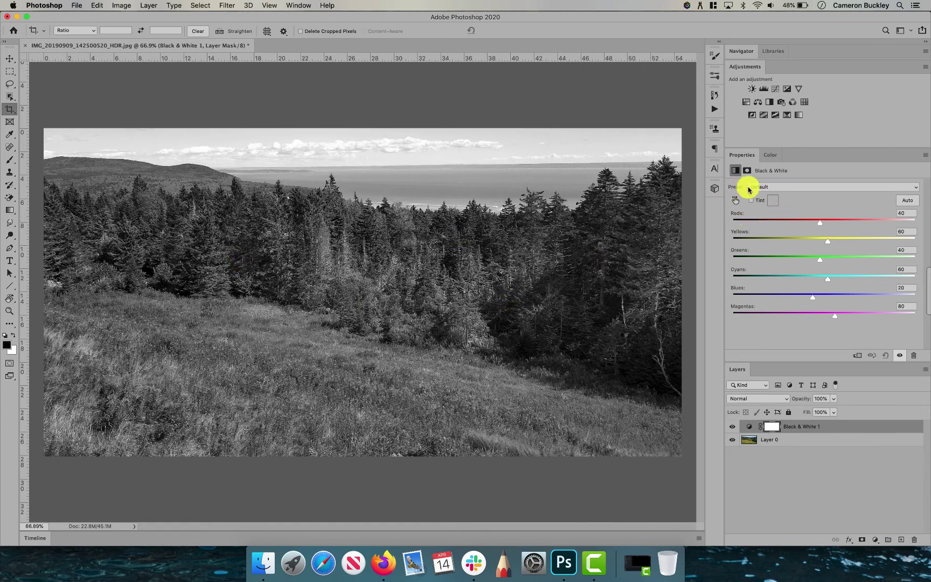
Step: Try the Red Filter, Yellow Filter and Blue Filter presets on the Black & White adjustment and return it to Default
{"action": "left_click", "coordinate": [816, 187]}
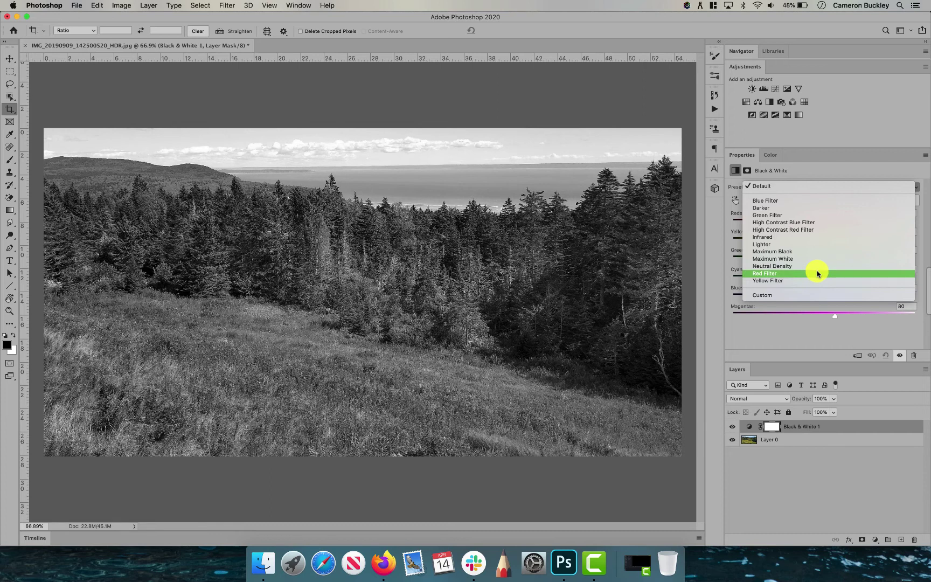
{"action": "left_click", "coordinate": [782, 273]}
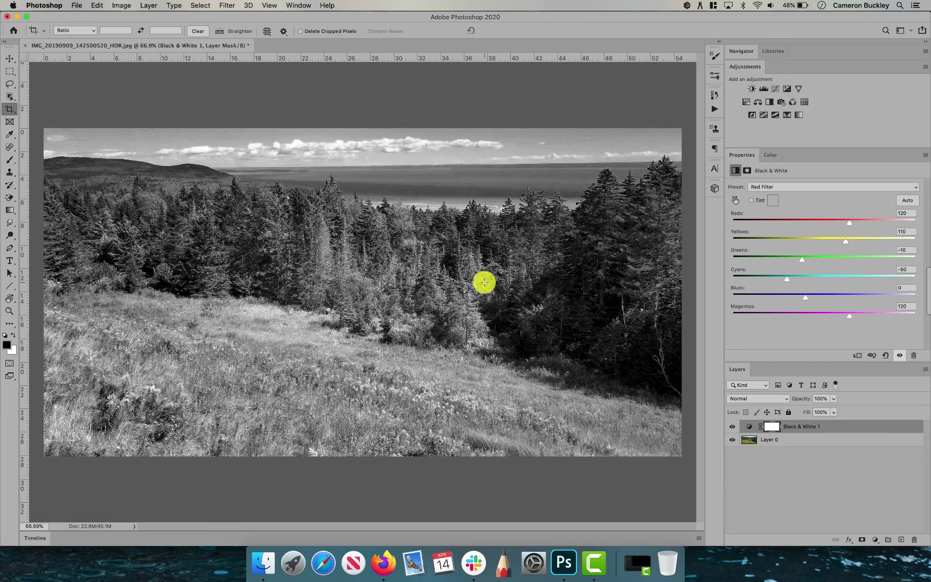
{"action": "left_click", "coordinate": [804, 187]}
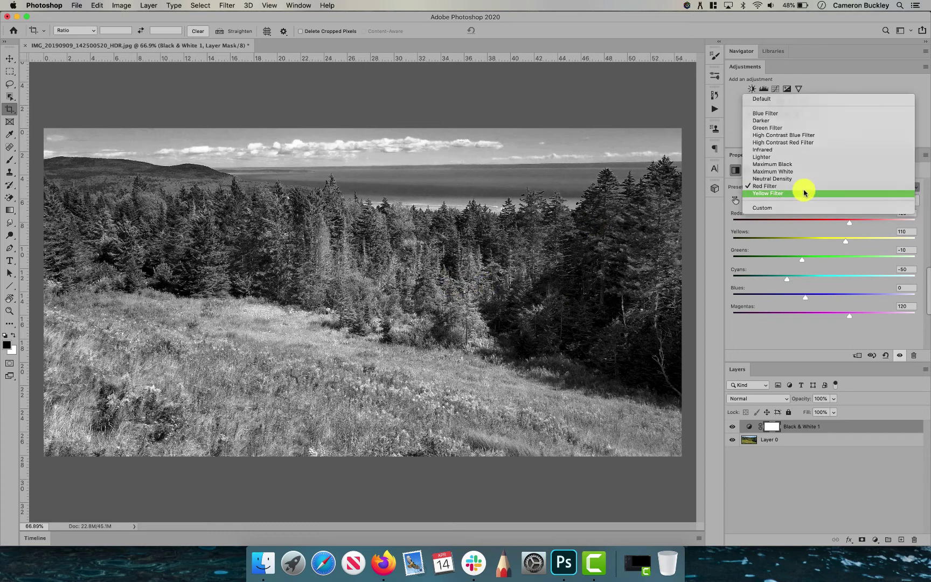
{"action": "left_click", "coordinate": [804, 192]}
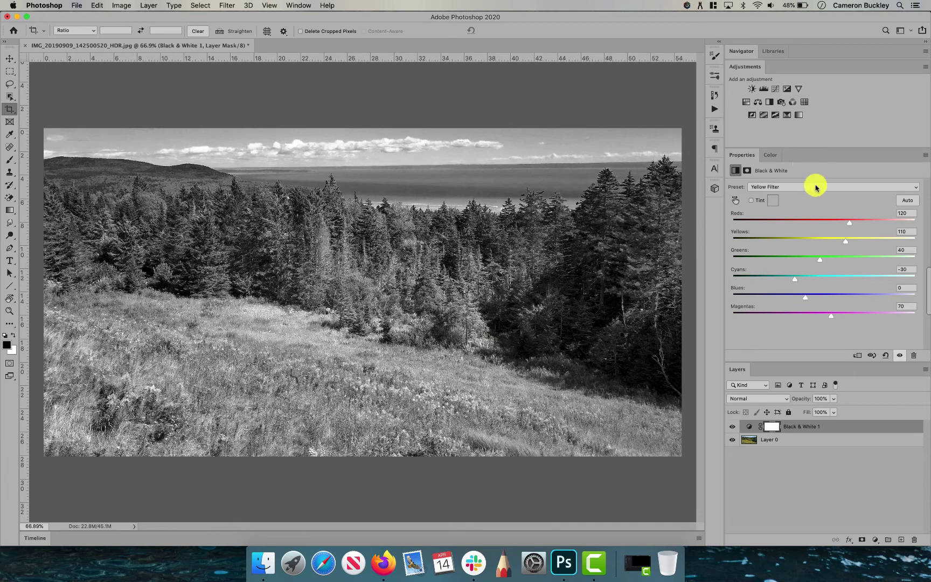
{"action": "left_click", "coordinate": [814, 187]}
{"action": "left_click", "coordinate": [800, 104]}
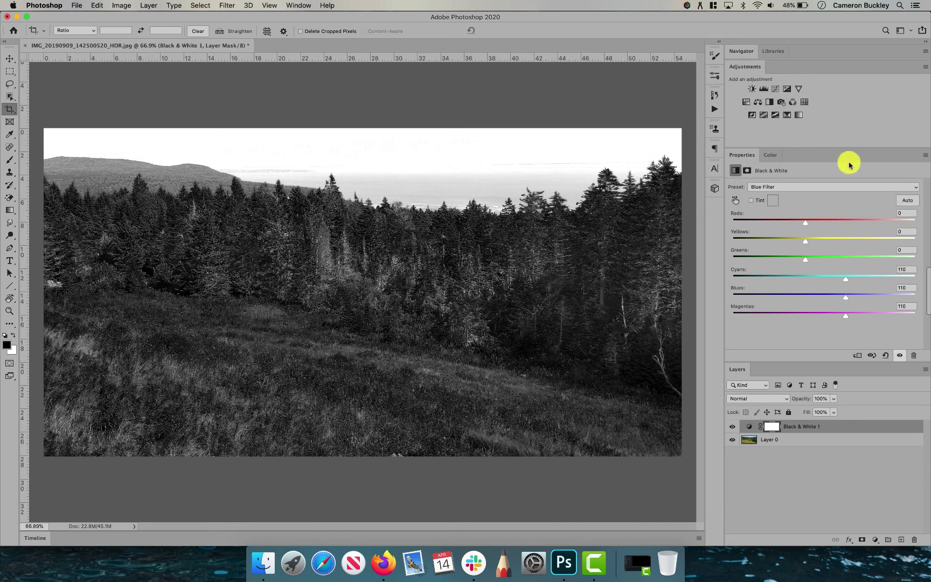
{"action": "left_click", "coordinate": [856, 185]}
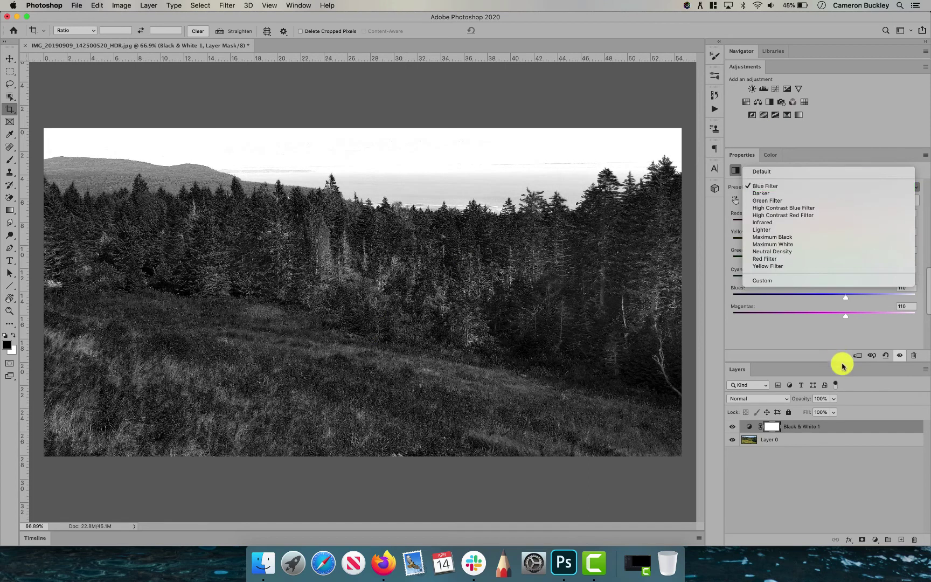
{"action": "left_click", "coordinate": [841, 332]}
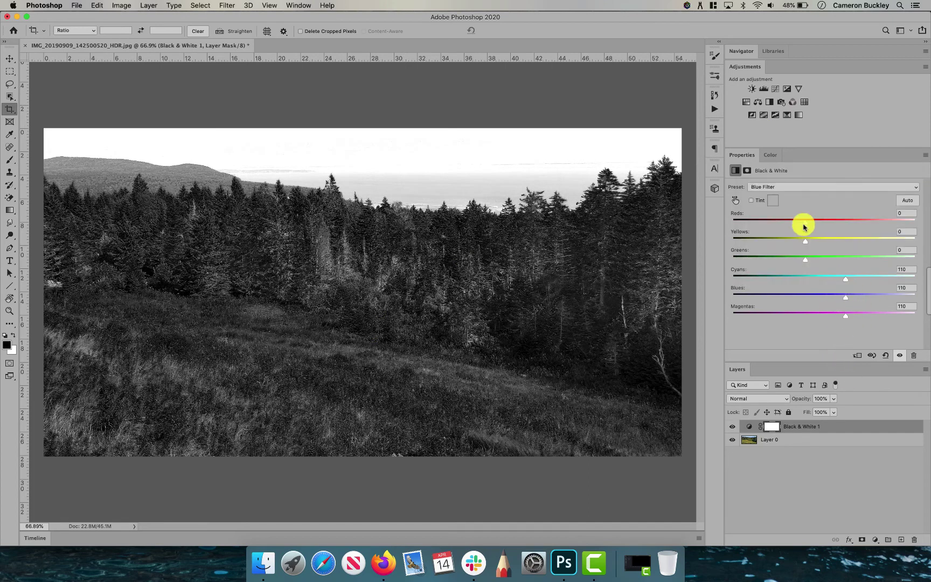
{"action": "left_click", "coordinate": [803, 187]}
{"action": "left_click", "coordinate": [803, 172]}
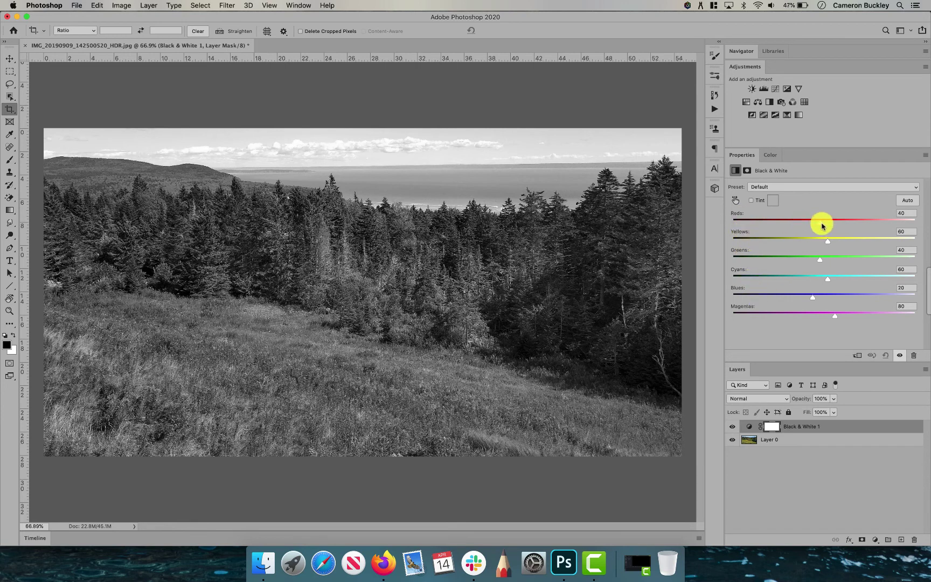
Step: Try Reds at 57 and Greens at -200, comparing against the colour original, and raise the Greens back up
{"action": "left_click_drag", "start_coordinate": [820, 225], "coordinate": [723, 257]}
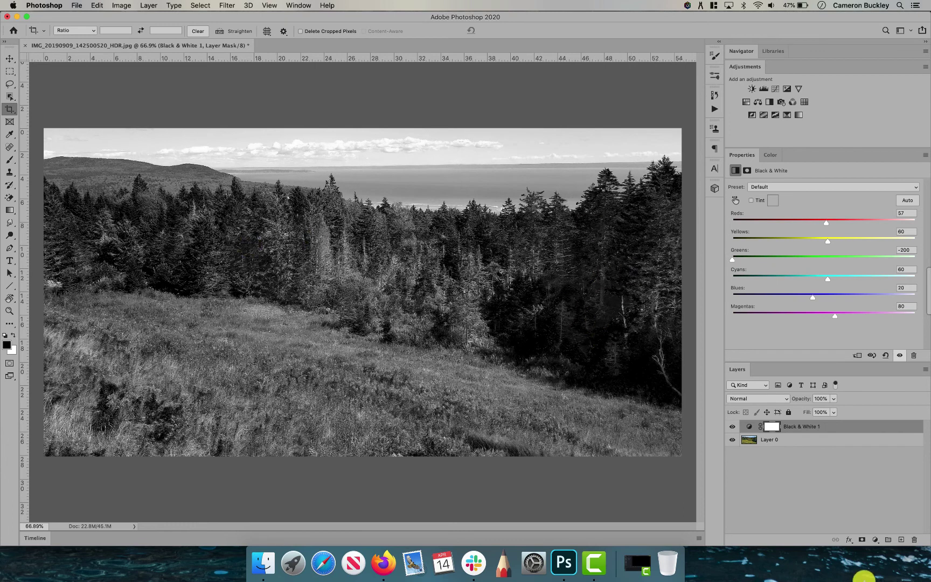
{"action": "left_click", "coordinate": [732, 426]}
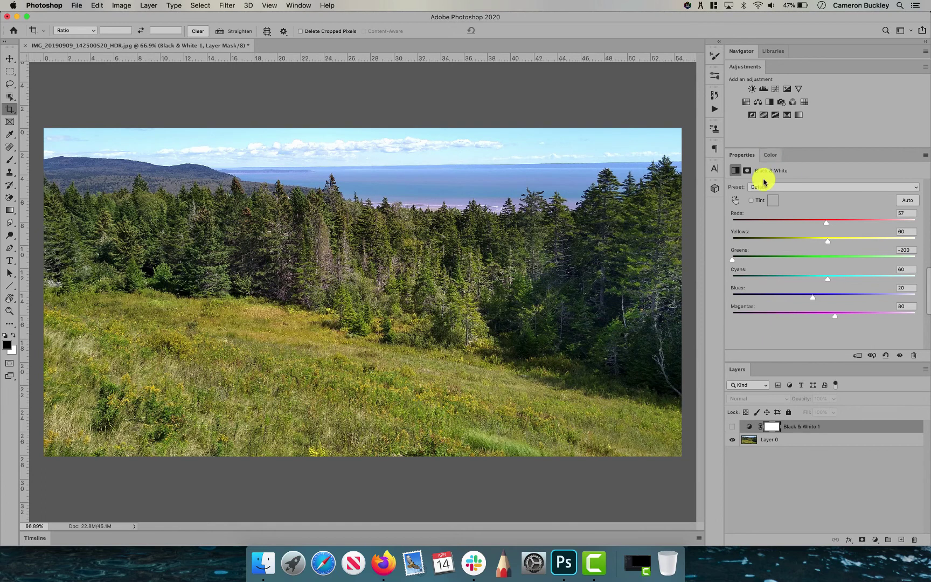
{"action": "left_click", "coordinate": [731, 426]}
{"action": "left_click_drag", "start_coordinate": [734, 264], "coordinate": [822, 260]}
Step: Try the High Contrast Blue Filter and High Contrast Red Filter presets and apply the Infrared preset to the Black & White adjustment
{"action": "left_click", "coordinate": [819, 188]}
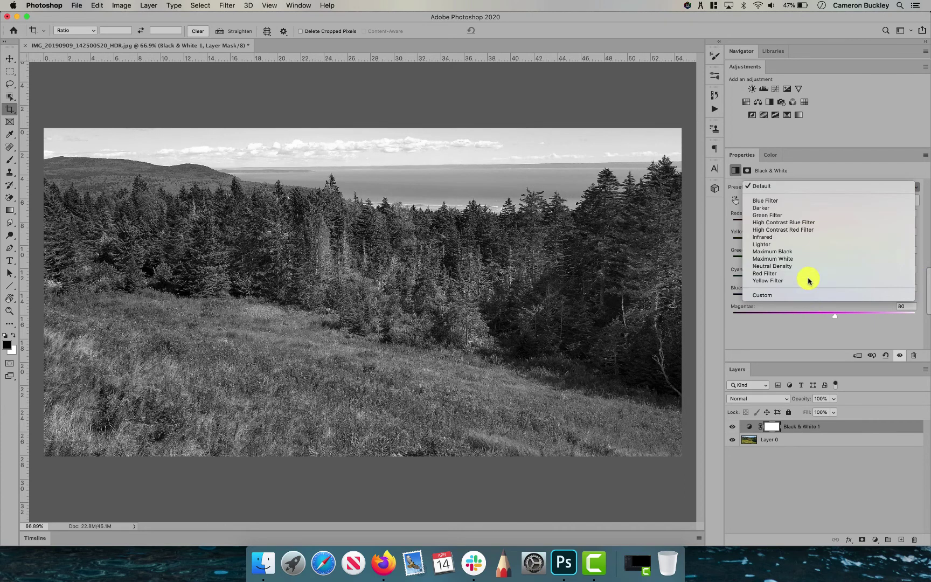
{"action": "left_click", "coordinate": [802, 223]}
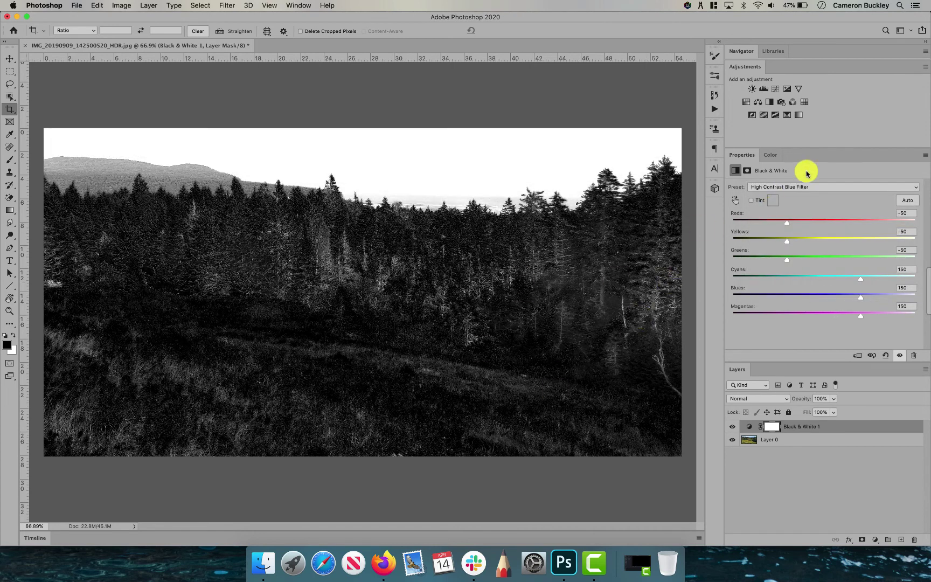
{"action": "left_click", "coordinate": [817, 188]}
{"action": "left_click", "coordinate": [818, 192]}
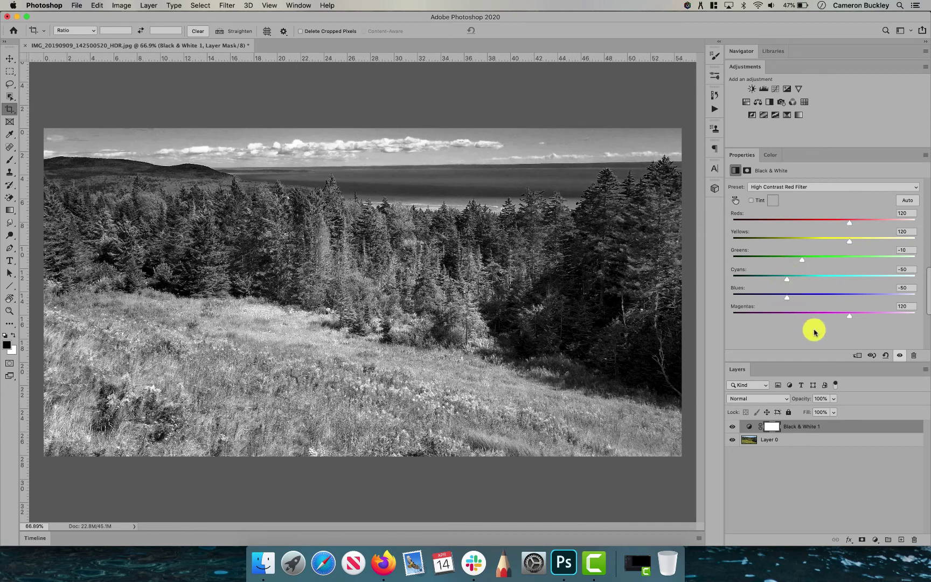
{"action": "left_click", "coordinate": [821, 188]}
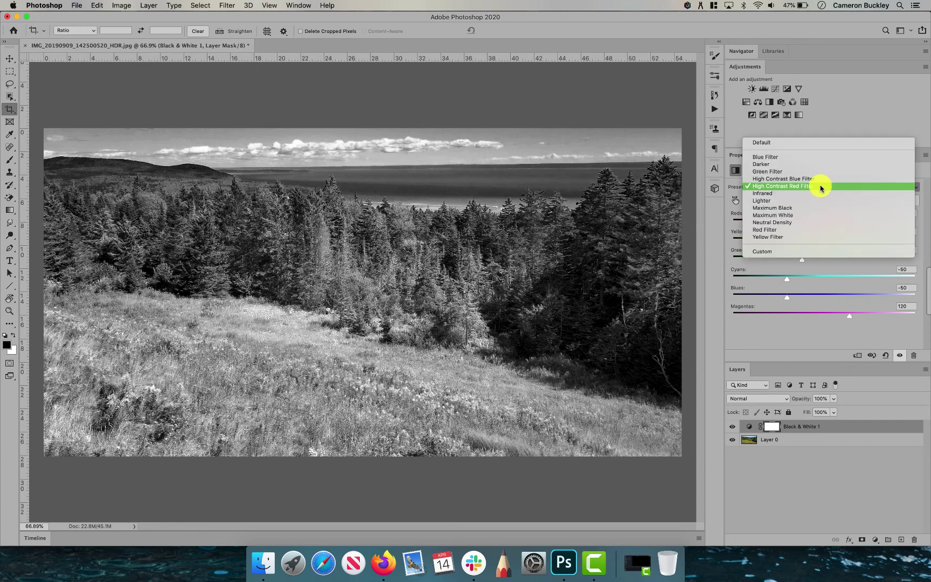
{"action": "left_click", "coordinate": [805, 195]}
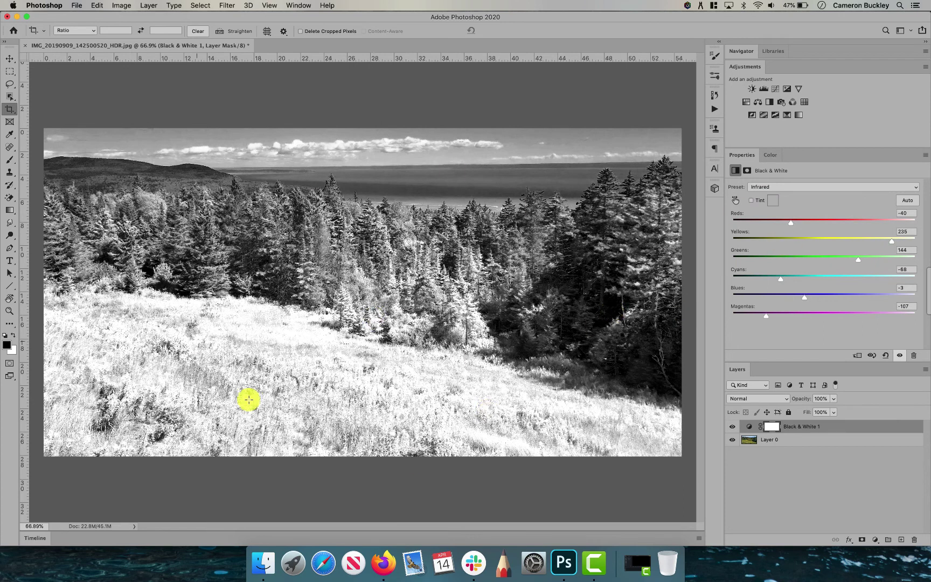
Step: Fine-tune the Infrared conversion by setting Yellows to 168, Cyans to -110 and Blues to -47
{"action": "left_click_drag", "start_coordinate": [891, 241], "coordinate": [872, 243]}
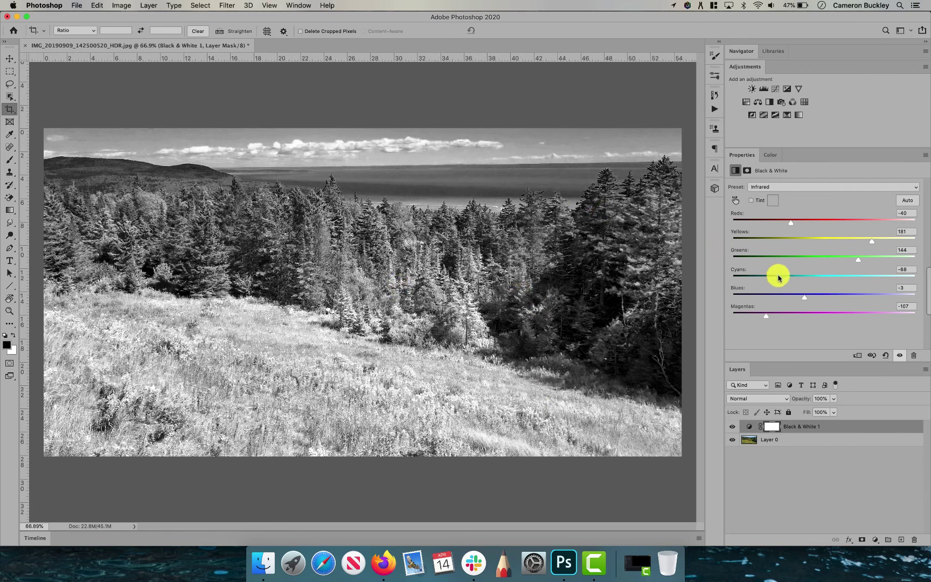
{"action": "mouse_move", "coordinate": [780, 282]}
{"action": "left_mouse_down"}
{"action": "mouse_move", "coordinate": [765, 279]}
{"action": "mouse_move", "coordinate": [788, 295]}
{"action": "left_mouse_up"}
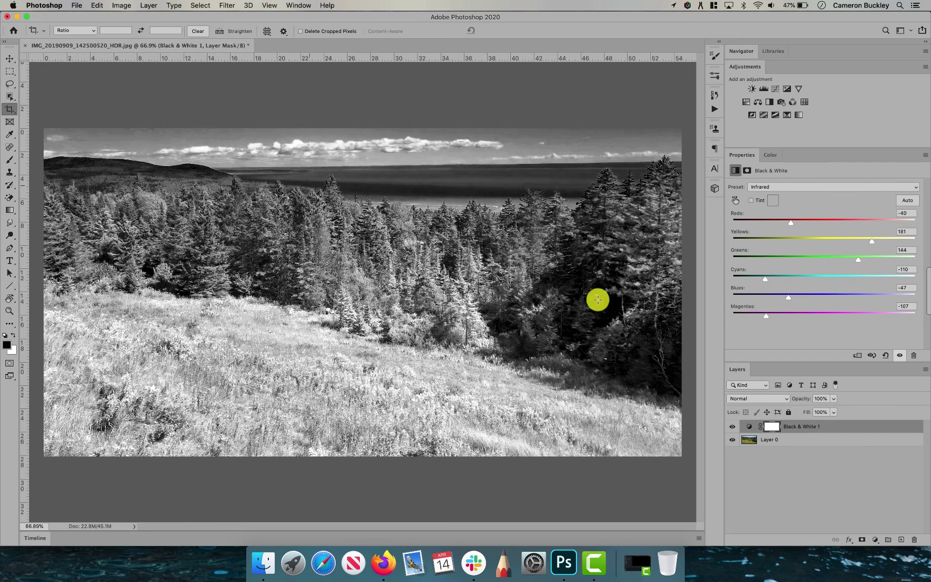
{"action": "left_click_drag", "start_coordinate": [871, 240], "coordinate": [867, 239]}
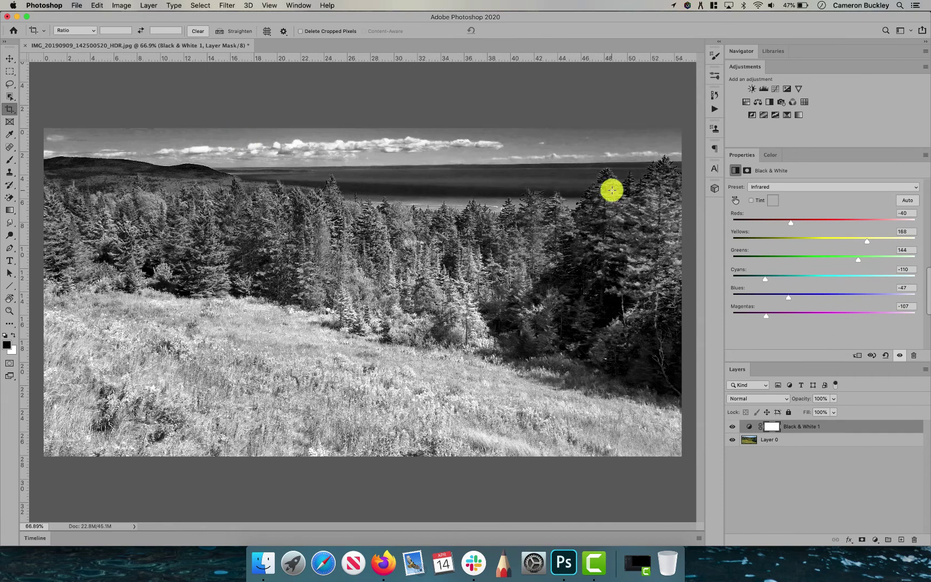
Step: Delete the Black & White adjustment layer
{"action": "left_click", "coordinate": [792, 191]}
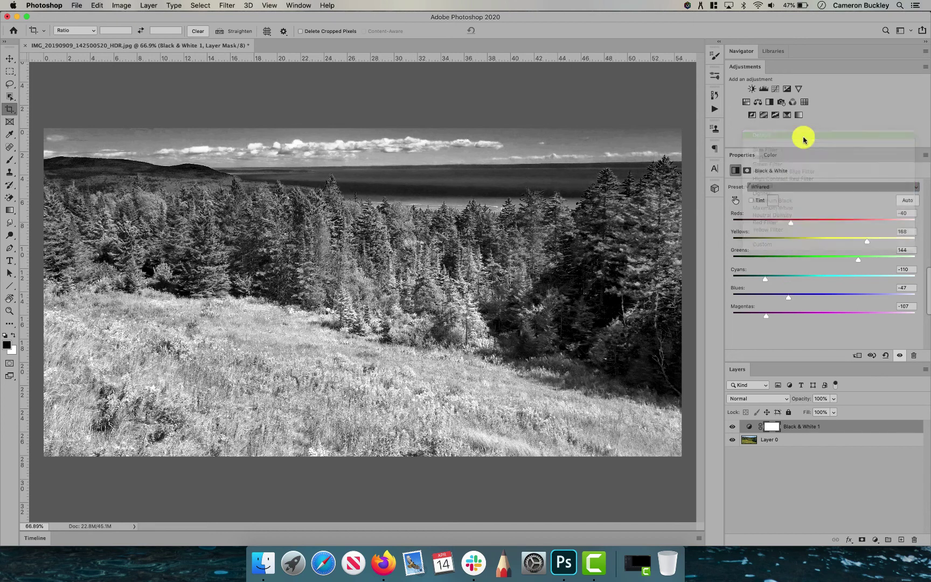
{"action": "left_click", "coordinate": [803, 135]}
{"action": "key", "text": "BackSpace"}
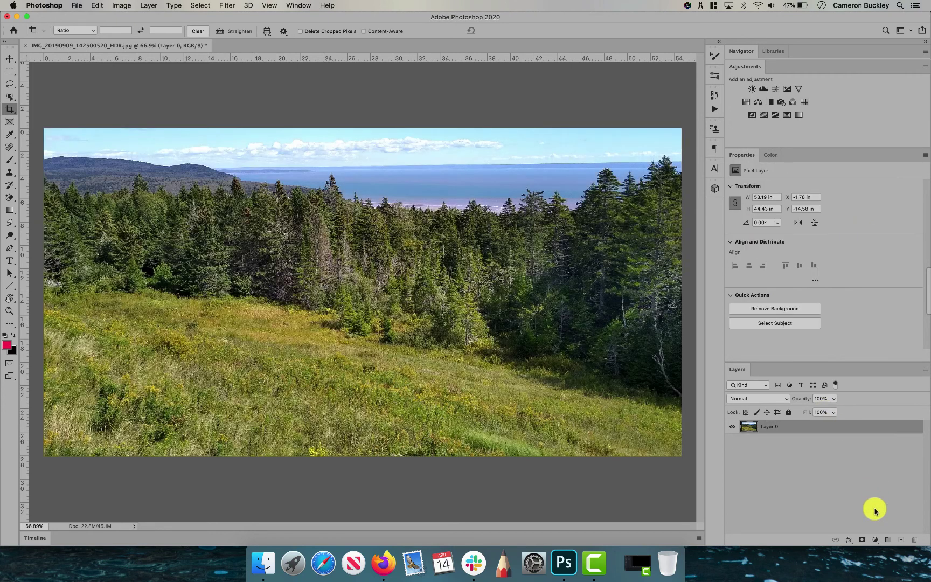
Step: Add a Photo Filter adjustment layer with Warming Filter (85) and toggle its visibility to compare it with the original
{"action": "left_click", "coordinate": [875, 539]}
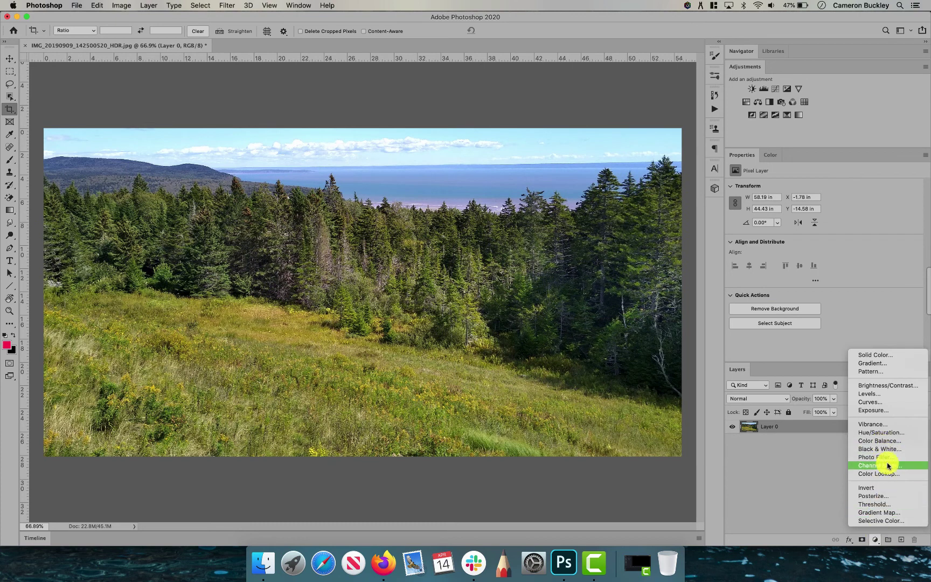
{"action": "key", "text": "Escape"}
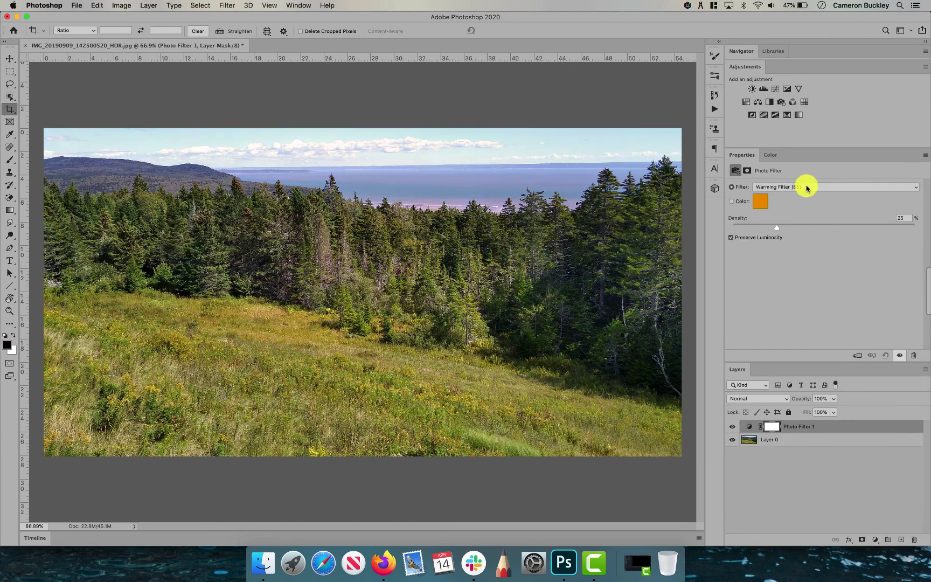
{"action": "left_click", "coordinate": [802, 187]}
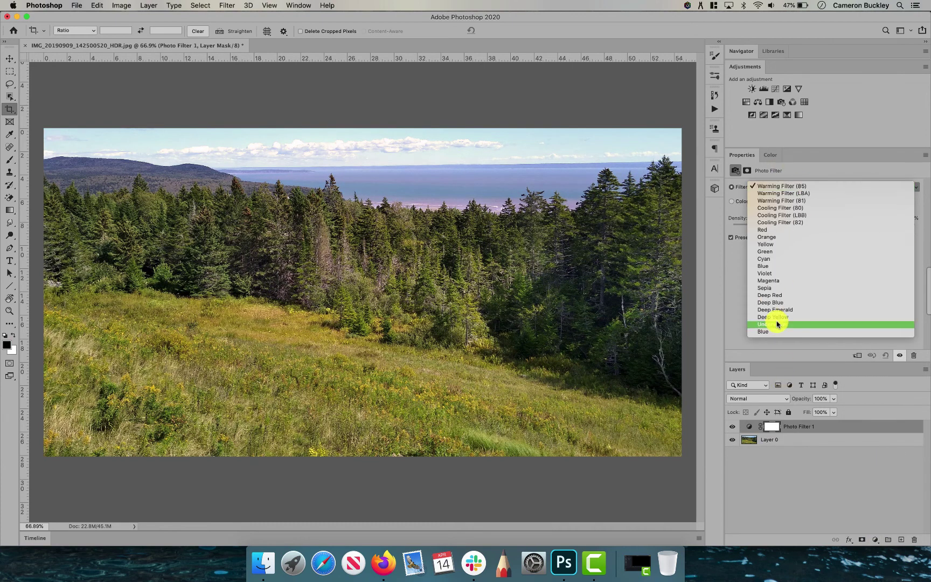
{"action": "left_click", "coordinate": [832, 160]}
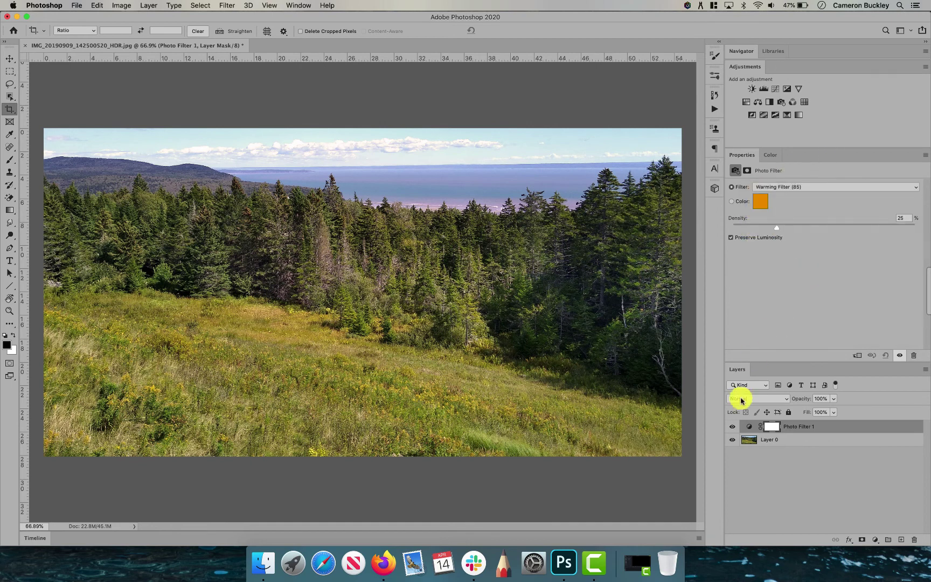
{"action": "left_click", "coordinate": [732, 426]}
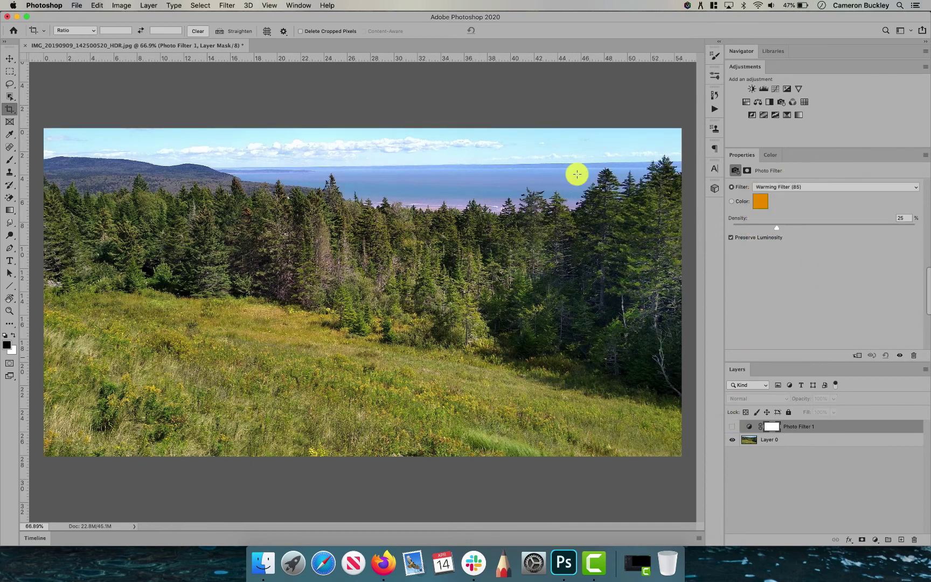
{"action": "left_click", "coordinate": [732, 427]}
Step: Try Cooling Filter (82) and Cooling Filter (80) on the Photo Filter layer and return it to Warming Filter (85)
{"action": "left_click", "coordinate": [805, 188]}
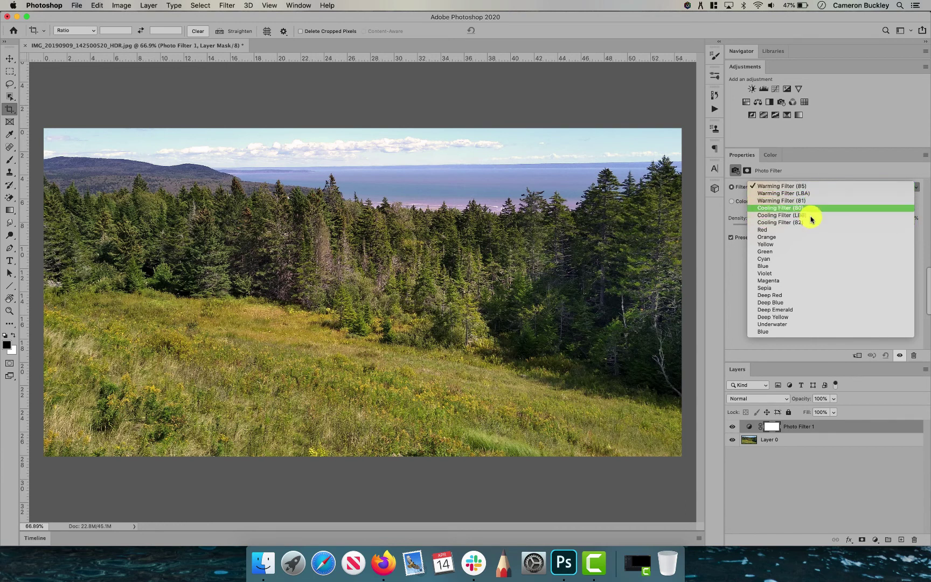
{"action": "left_click", "coordinate": [811, 222]}
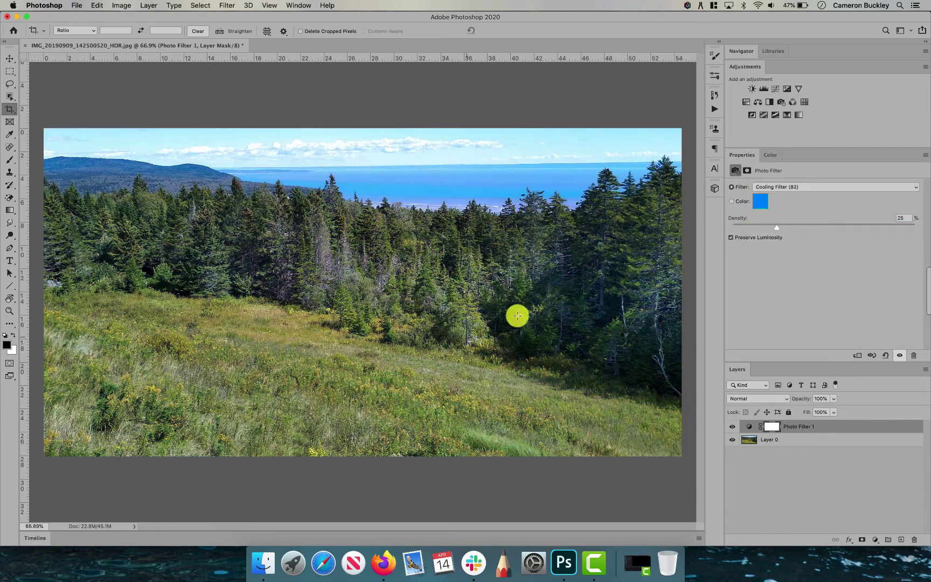
{"action": "left_click", "coordinate": [836, 187]}
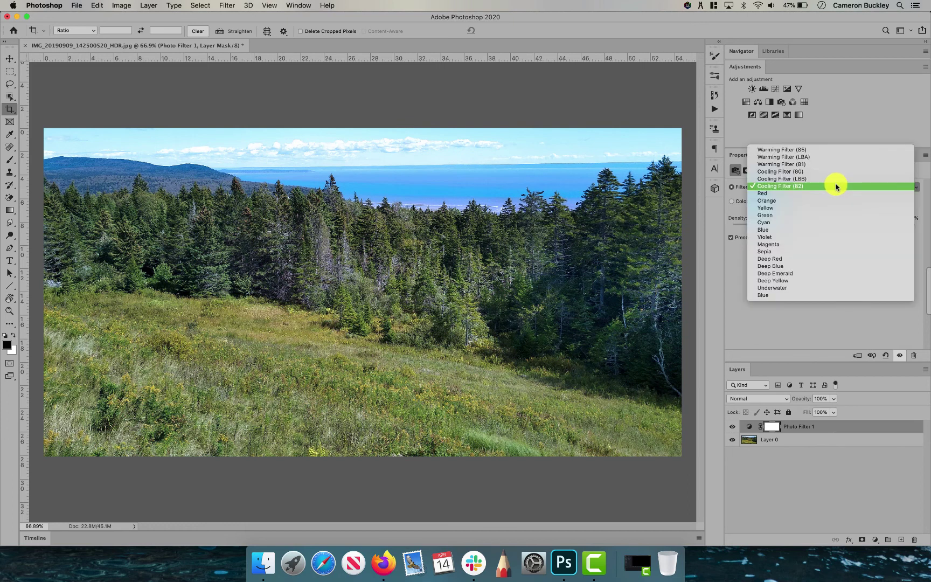
{"action": "left_click", "coordinate": [820, 318]}
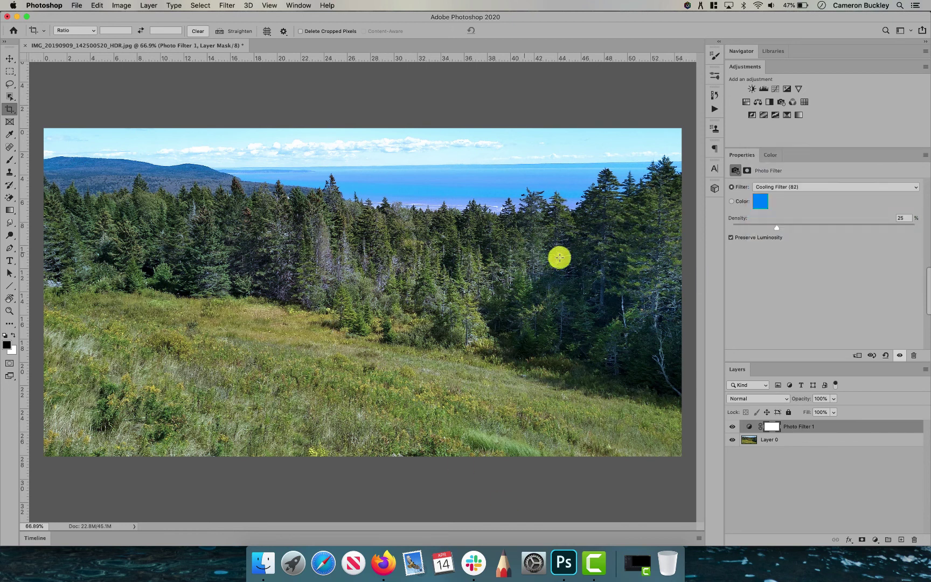
{"action": "left_click", "coordinate": [815, 186]}
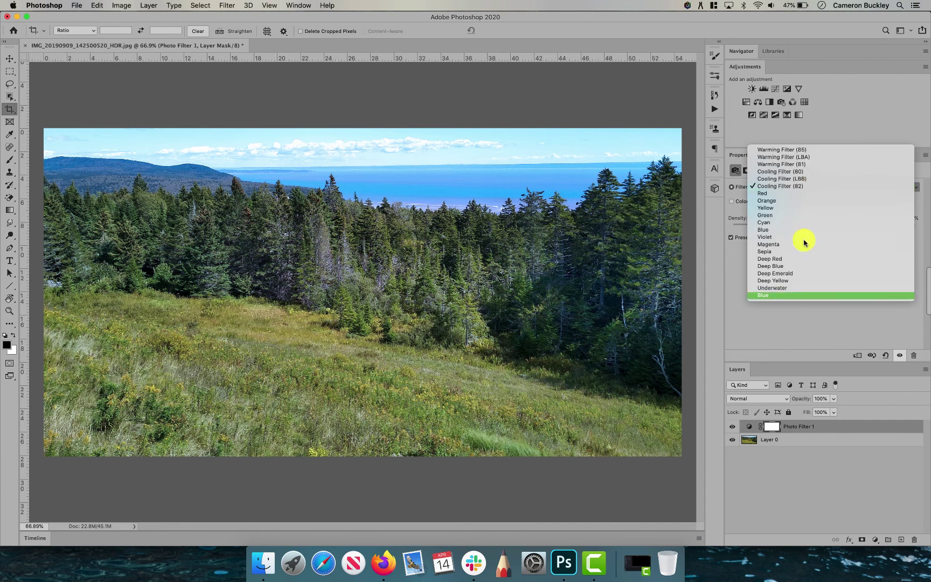
{"action": "left_click", "coordinate": [817, 172]}
{"action": "left_click", "coordinate": [813, 184]}
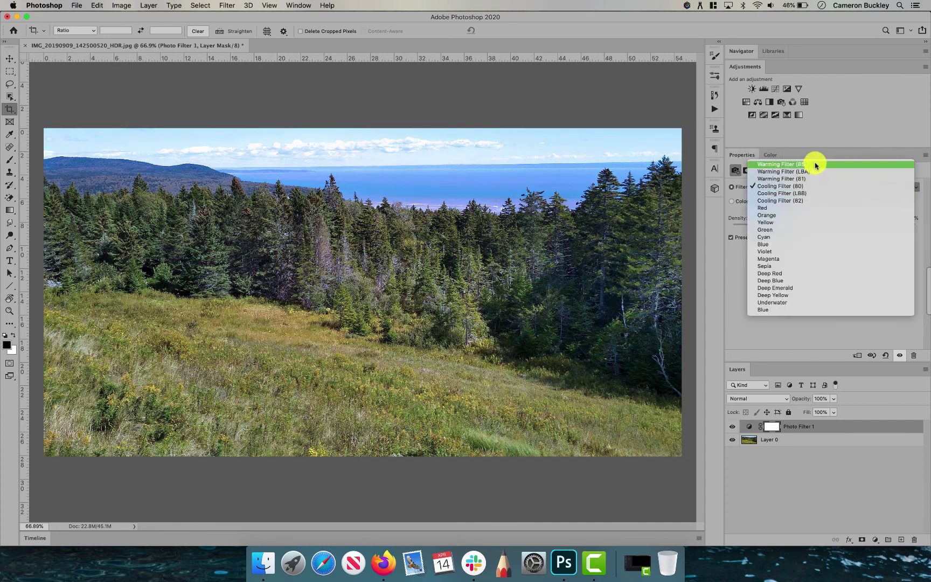
{"action": "left_click", "coordinate": [815, 163]}
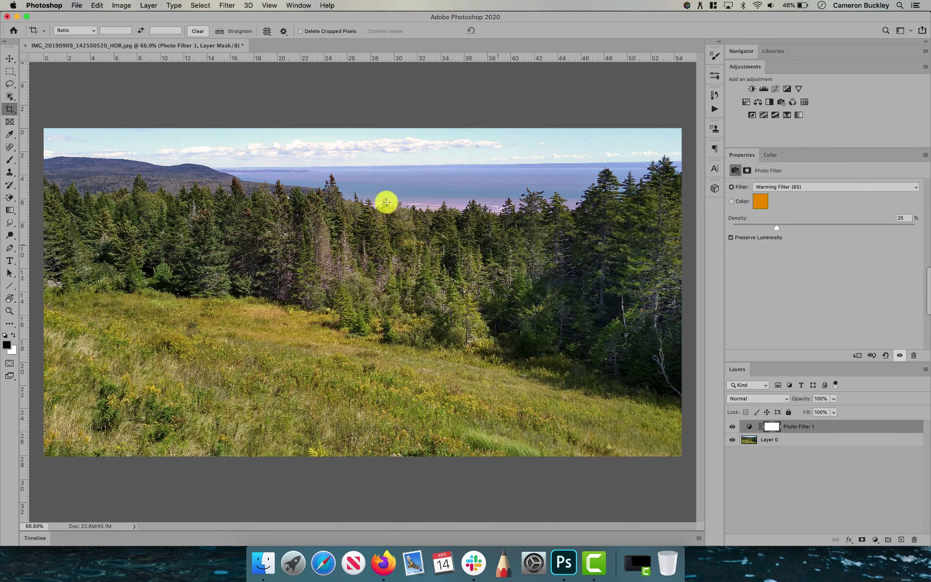
Step: Hide and show the Photo Filter adjustment layer to compare the warmed photo with the original
{"action": "left_click", "coordinate": [733, 426]}
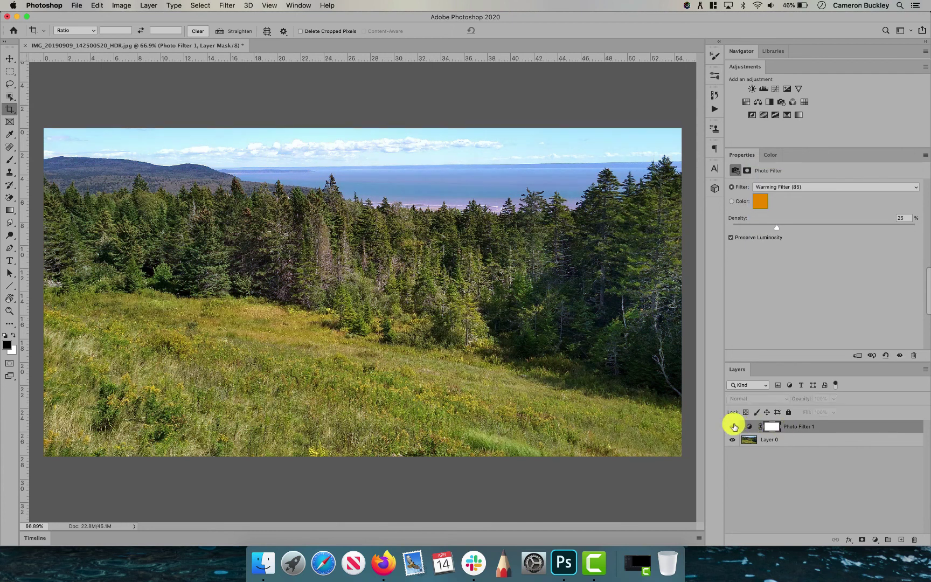
{"action": "left_click", "coordinate": [734, 426]}
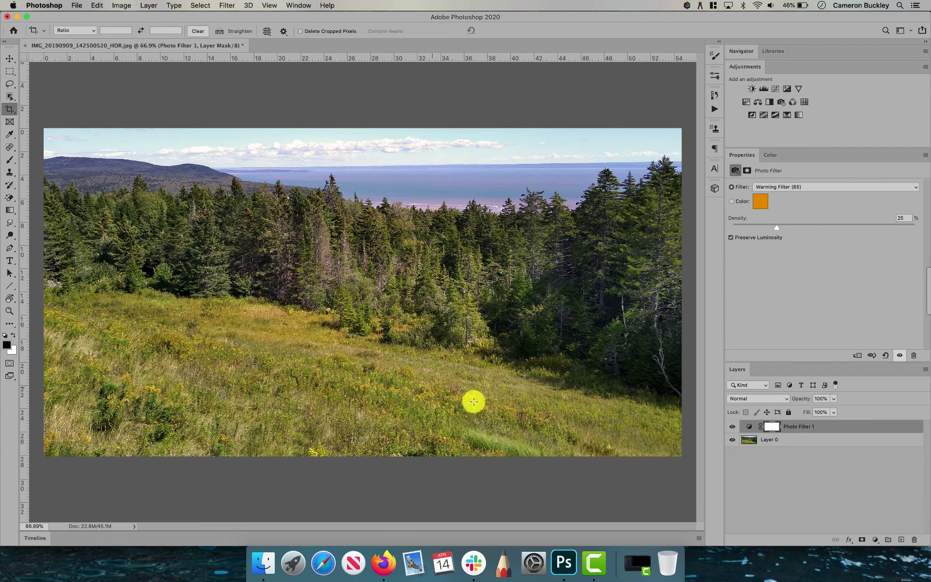
{"action": "left_click", "coordinate": [876, 539]}
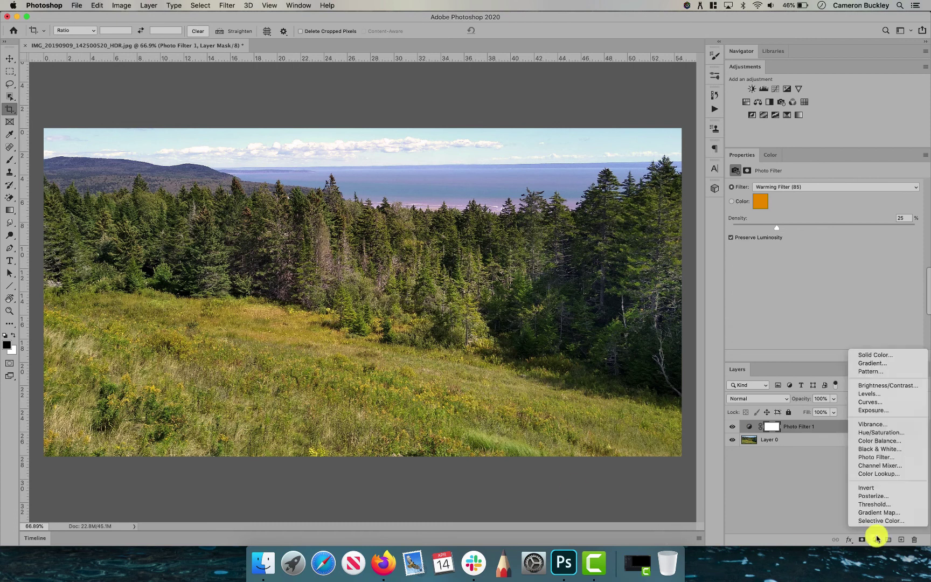
{"action": "left_click", "coordinate": [856, 541]}
{"action": "left_click", "coordinate": [850, 540]}
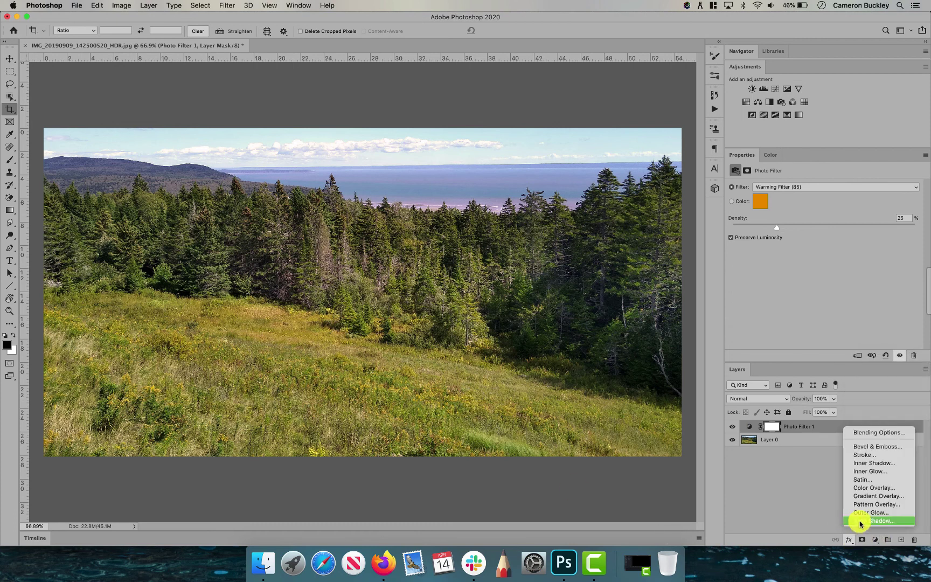
{"action": "left_click", "coordinate": [813, 510]}
{"action": "left_click", "coordinate": [800, 499]}
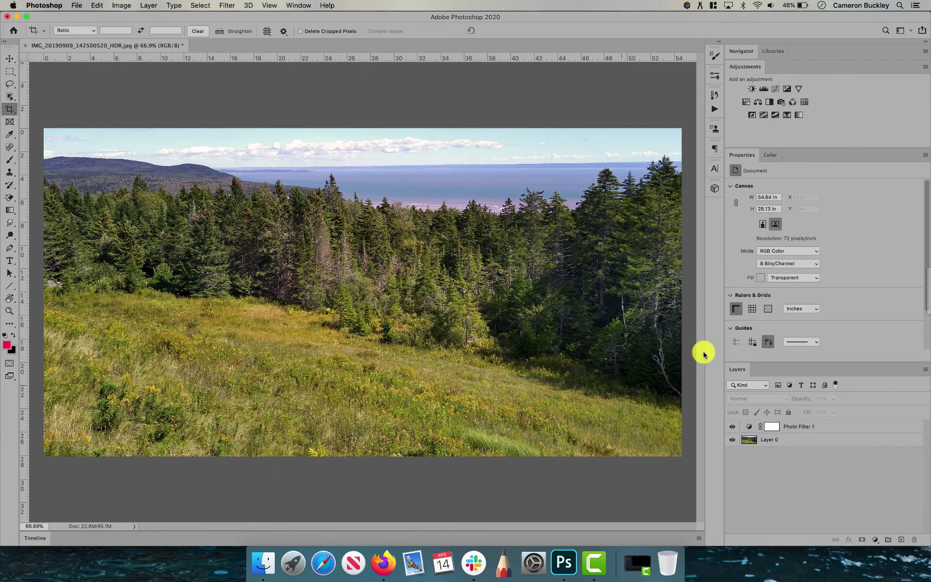
{"action": "double_click", "coordinate": [843, 423]}
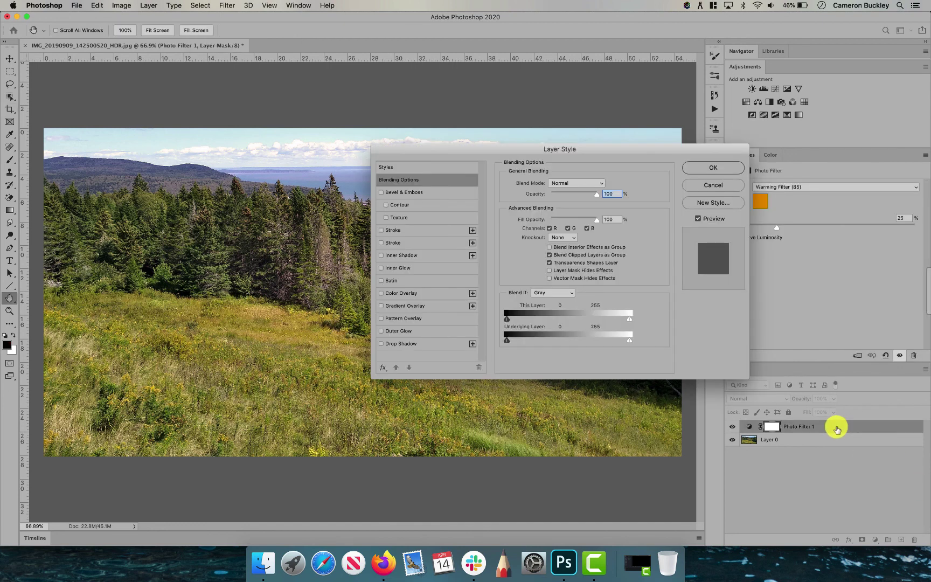
{"action": "left_click", "coordinate": [713, 185]}
Step: Set the density of the Warming Filter (85) on the Photo Filter layer to 64%
{"action": "left_click", "coordinate": [808, 187]}
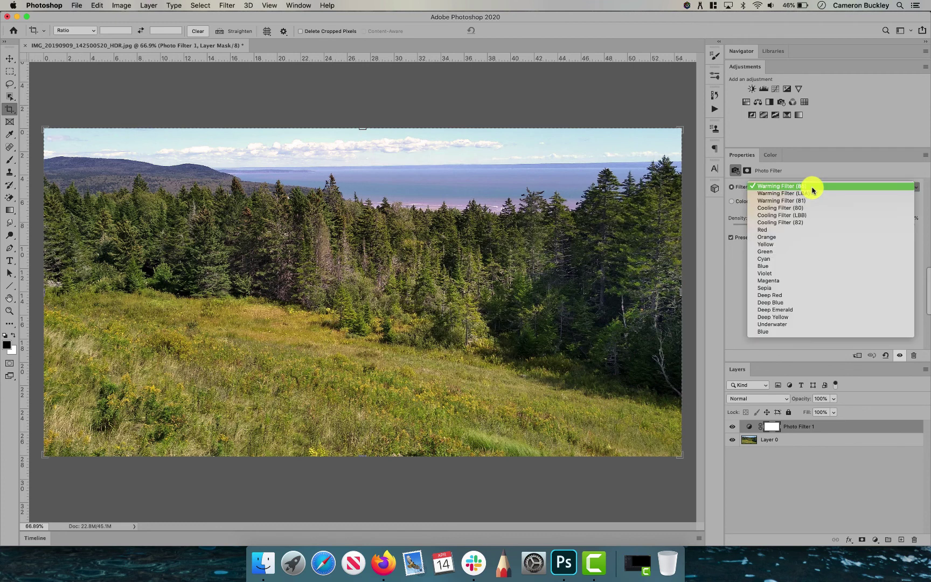
{"action": "left_click", "coordinate": [733, 260]}
{"action": "left_click_drag", "start_coordinate": [789, 229], "coordinate": [850, 228]}
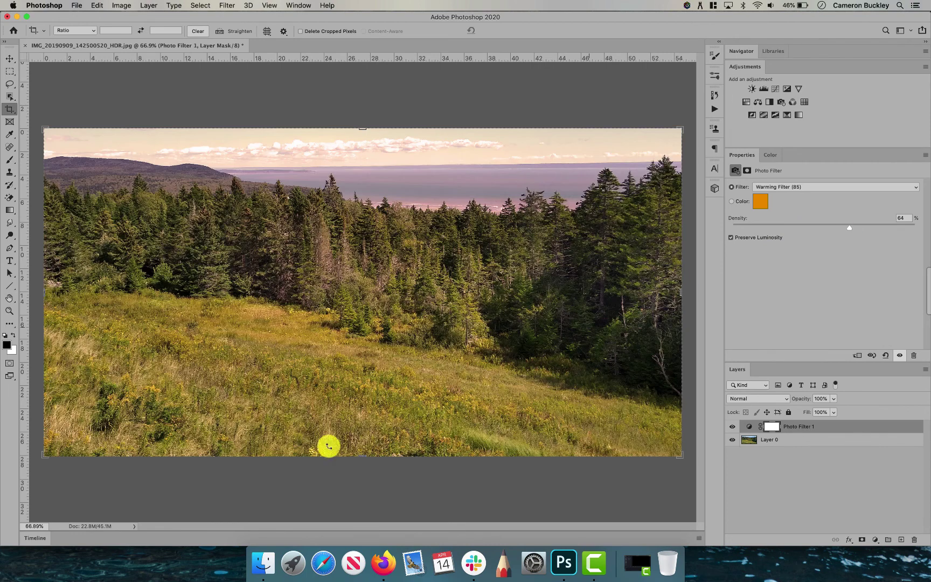